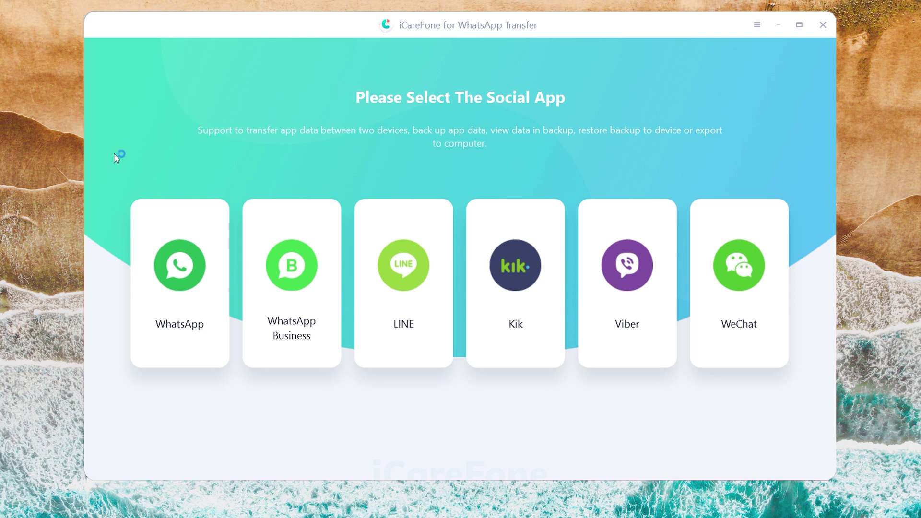
Choose WhatsApp as the app to transfer from the Samsung to the iPhone 11.
{"action": "left_click", "coordinate": [179, 288]}
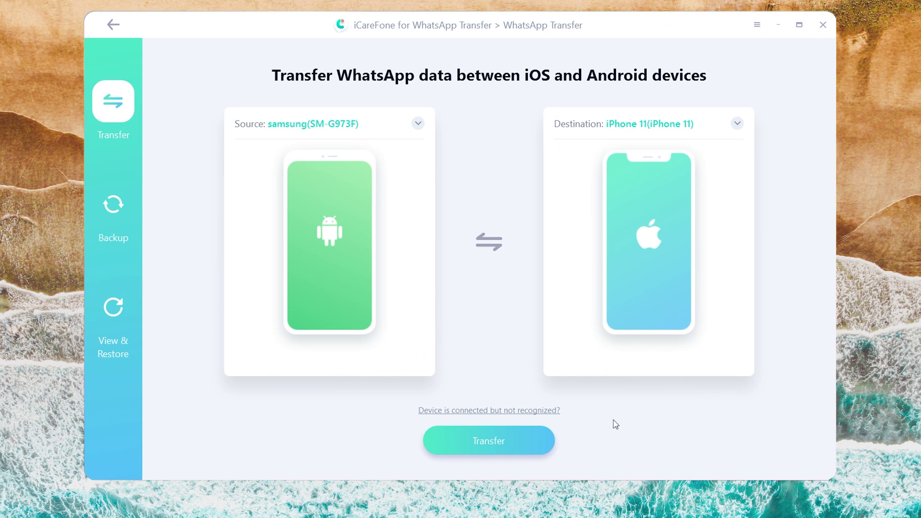
Start the Samsung-to-iPhone 11 transfer and accept overwriting the iPhone's WhatsApp data.
{"action": "left_click", "coordinate": [506, 441]}
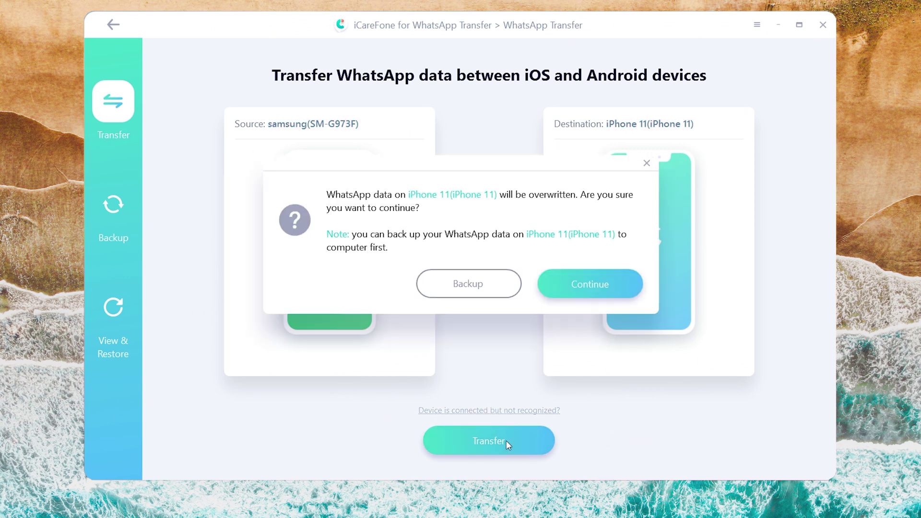
{"action": "left_click", "coordinate": [618, 287]}
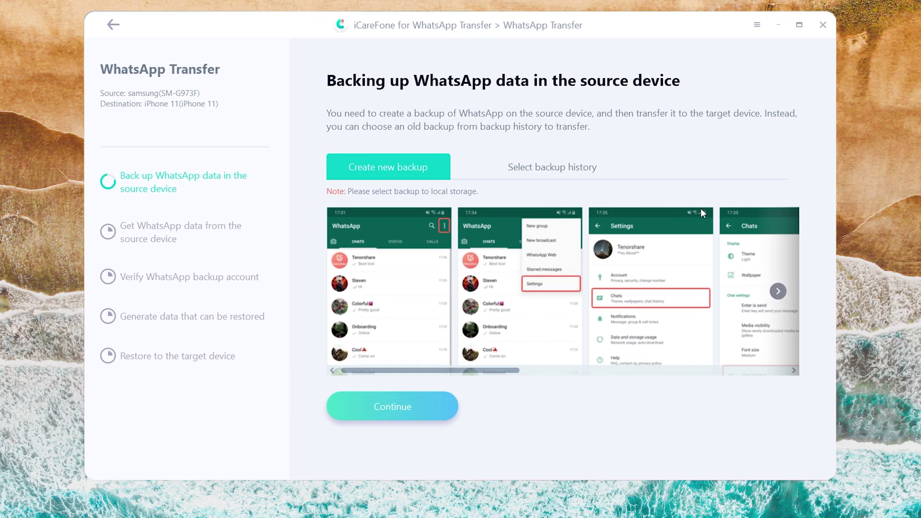
Proceed past the source backup, submit the phone number, and request a verification code.
{"action": "left_click", "coordinate": [409, 406]}
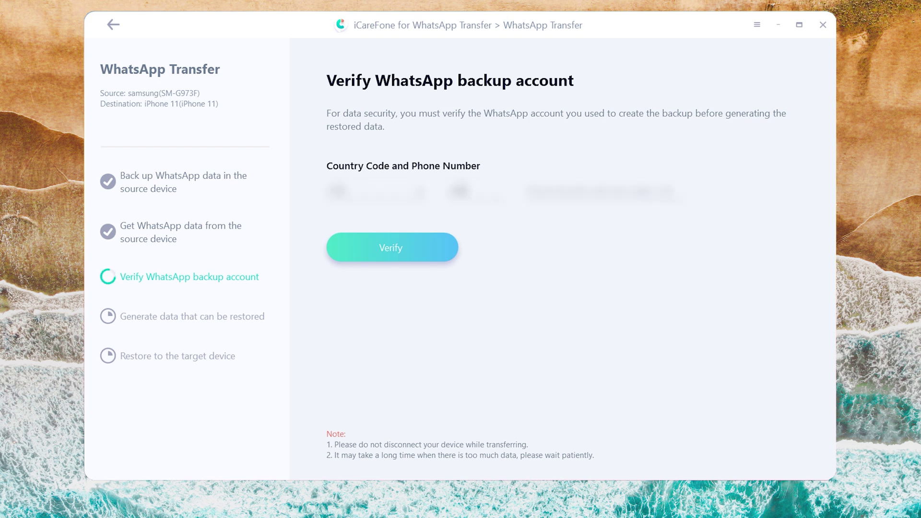
{"action": "type", "text": "1"}
{"action": "type", "text": "234"}
{"action": "left_click", "coordinate": [407, 242]}
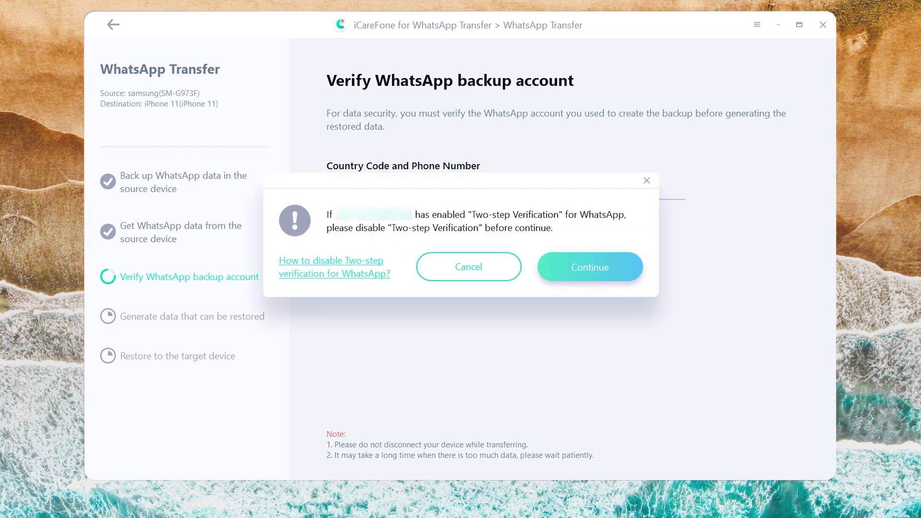
{"action": "left_click", "coordinate": [618, 267]}
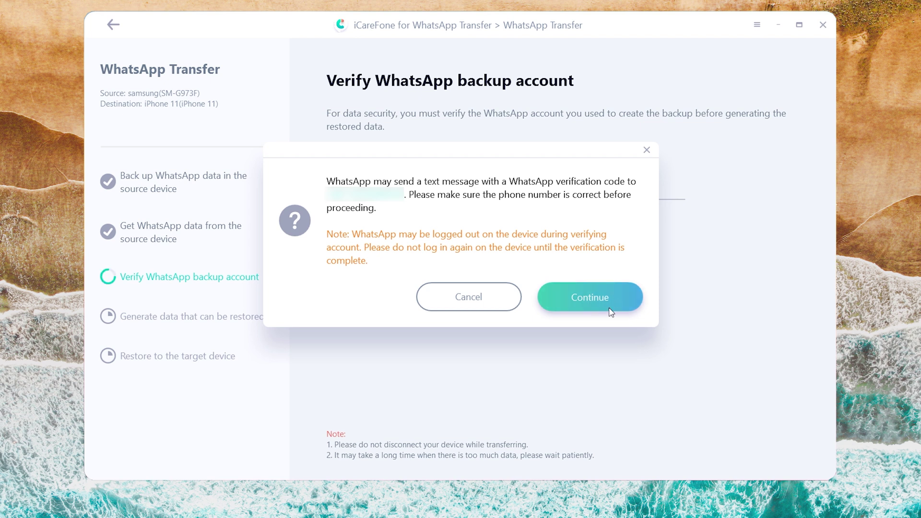
{"action": "left_click", "coordinate": [610, 311]}
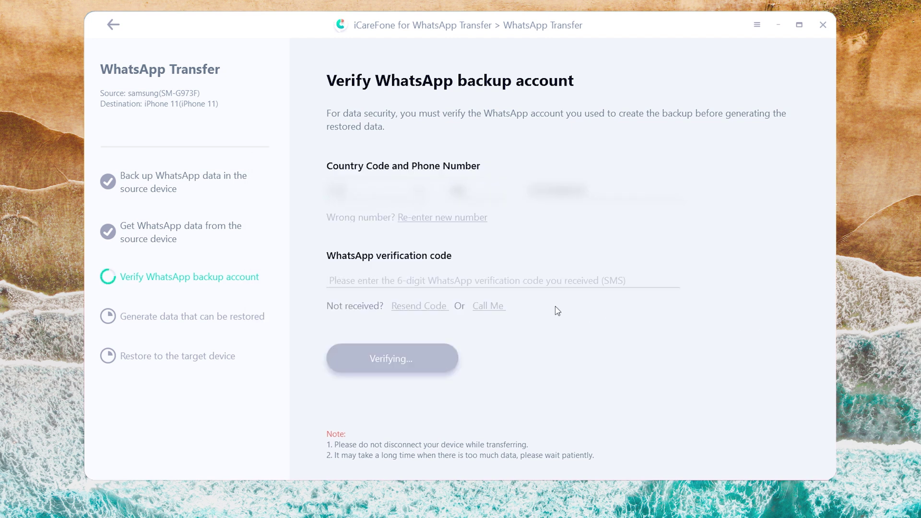
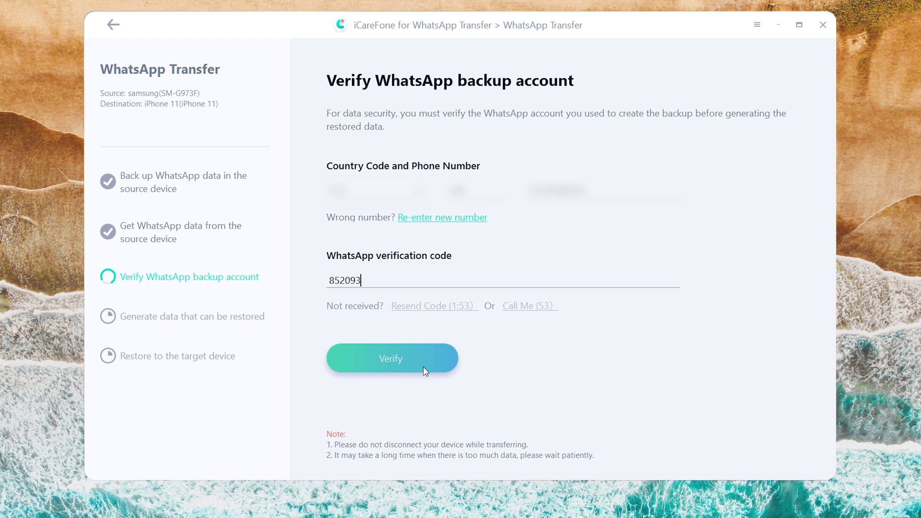
{"action": "left_click", "coordinate": [425, 370]}
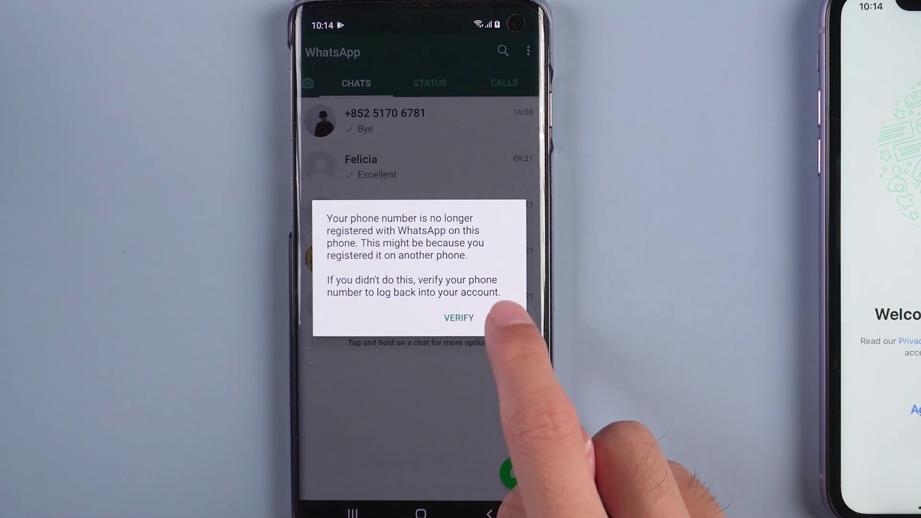
Dismiss the Samsung's unregistered notice, then accept WhatsApp terms and allow notifications on the iPhone.
{"action": "left_click", "coordinate": [500, 318]}
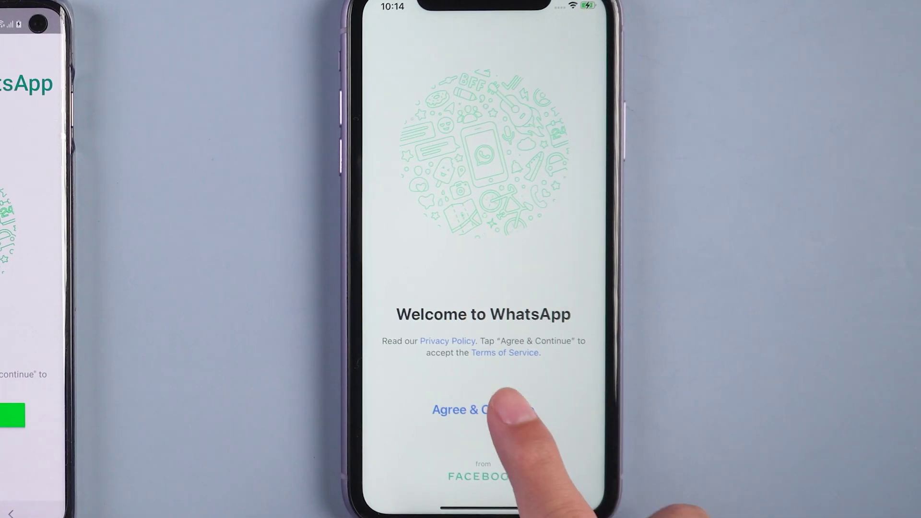
{"action": "left_click", "coordinate": [497, 410]}
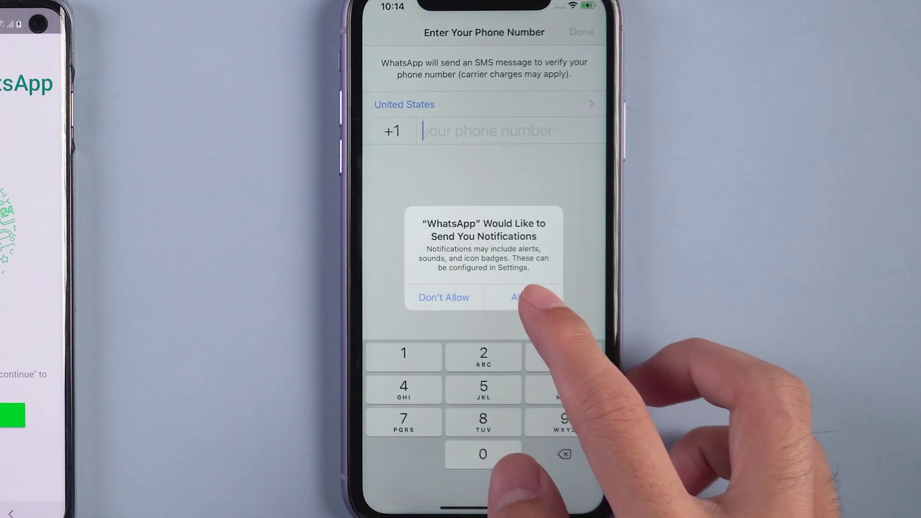
{"action": "left_click", "coordinate": [529, 296]}
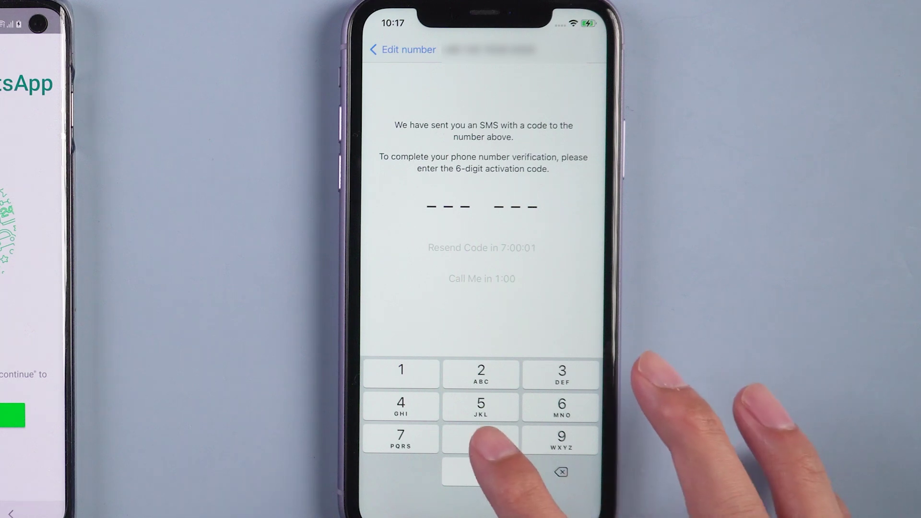
Enter the activation code on the iPhone and skip the iCloud chat restore.
{"action": "left_click", "coordinate": [481, 439]}
{"action": "left_click", "coordinate": [562, 407]}
{"action": "left_click", "coordinate": [562, 439]}
{"action": "left_click", "coordinate": [562, 407]}
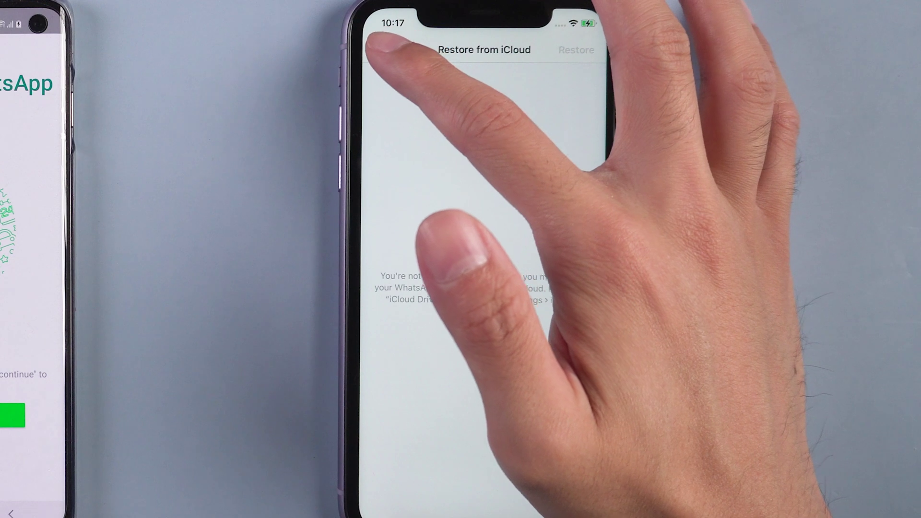
{"action": "left_click", "coordinate": [384, 49]}
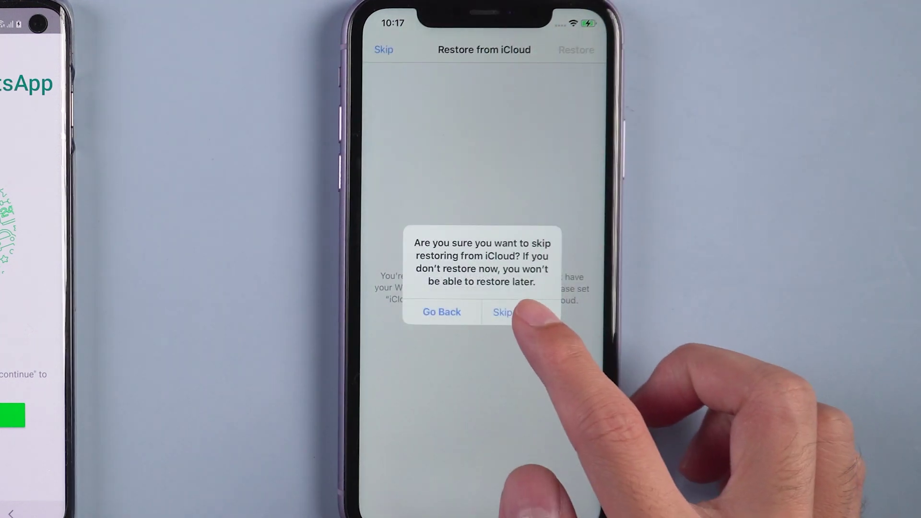
{"action": "left_click", "coordinate": [522, 312]}
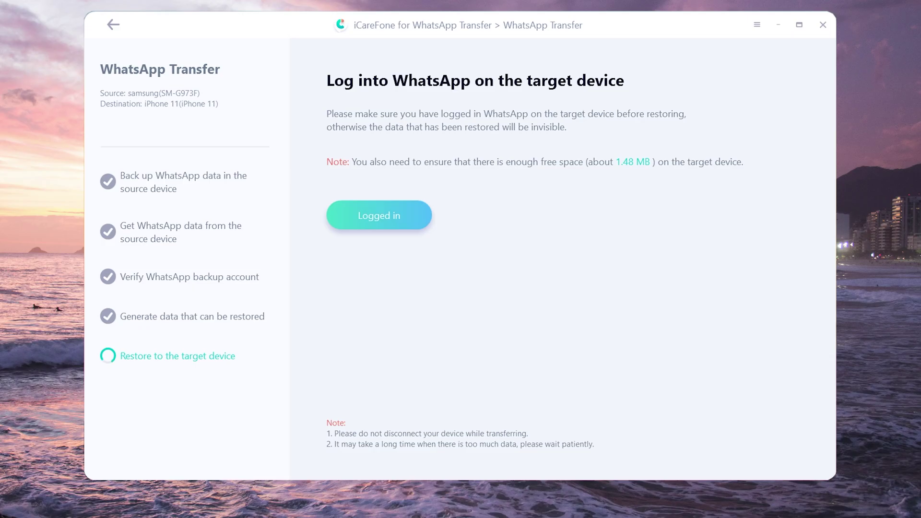
Confirm WhatsApp is logged in on the iPhone 11 so data restore begins.
{"action": "left_click", "coordinate": [393, 216]}
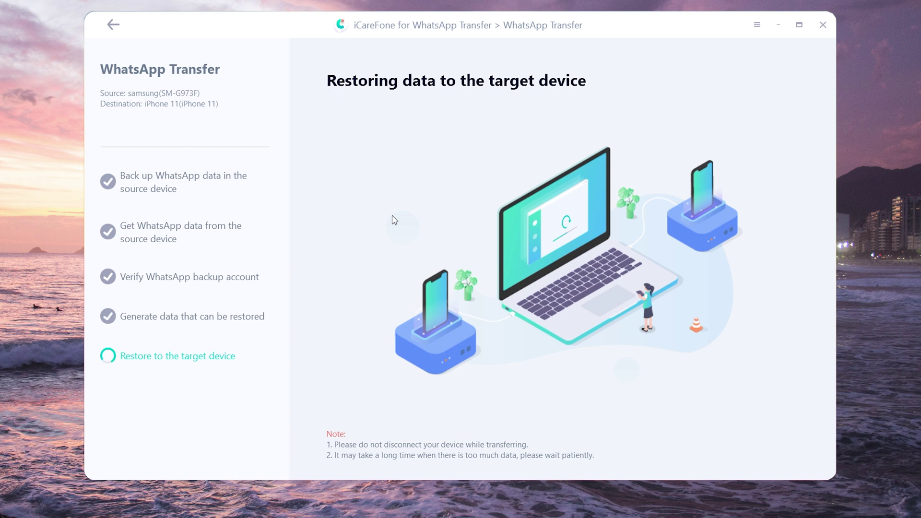